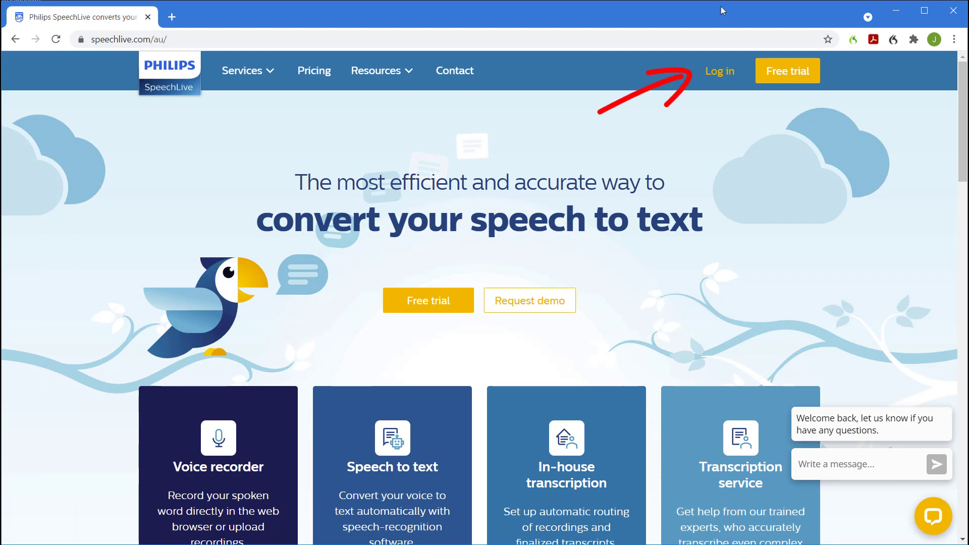
Step: Sign in with the saved credentials and refresh My dictations to show jame0080.DS2
click(720, 71)
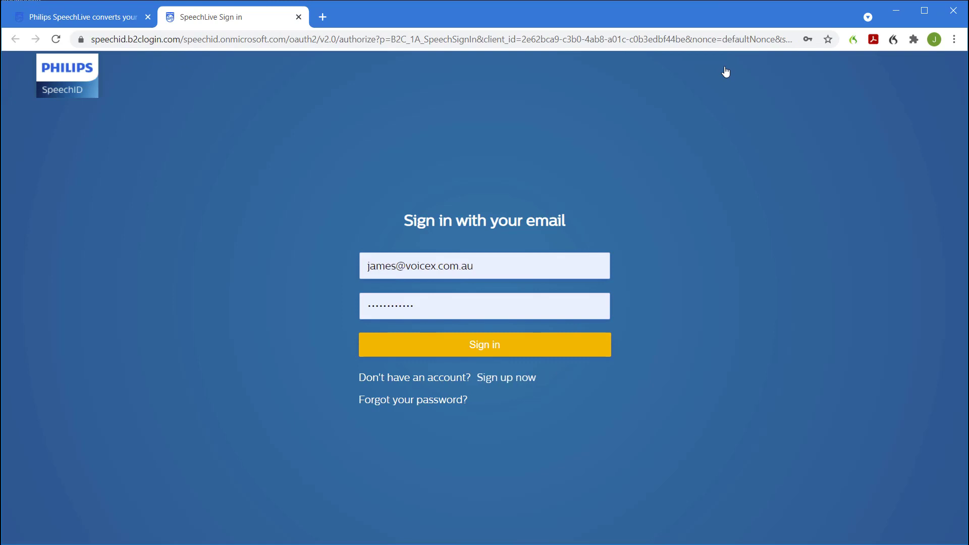
click(505, 347)
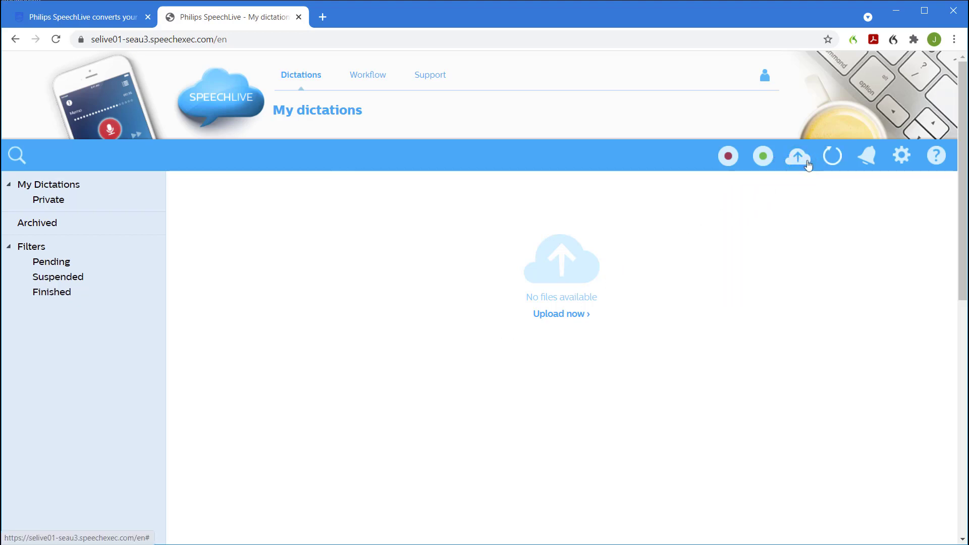
click(828, 154)
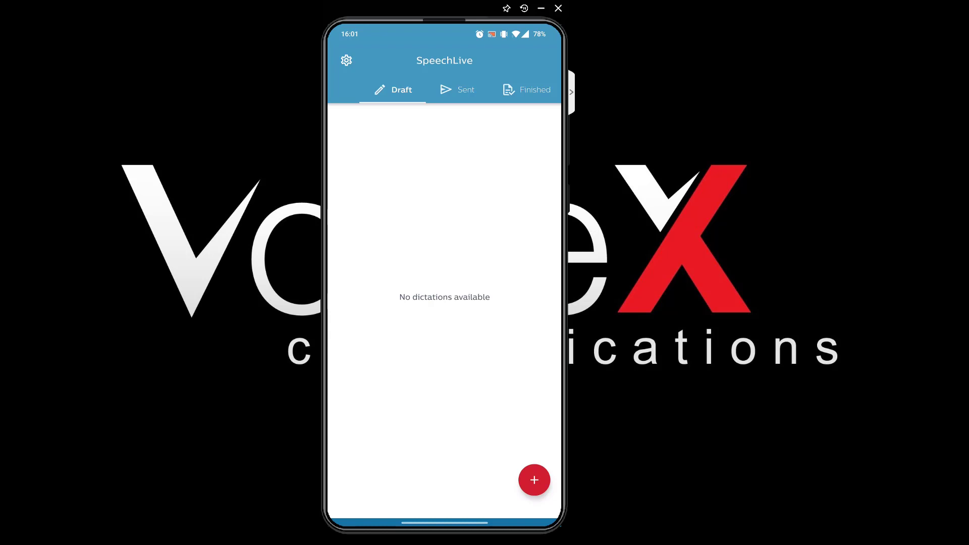
Step: Check the Sent list, then start a new ordinary dictation from Drafts in the mobile app
click(457, 90)
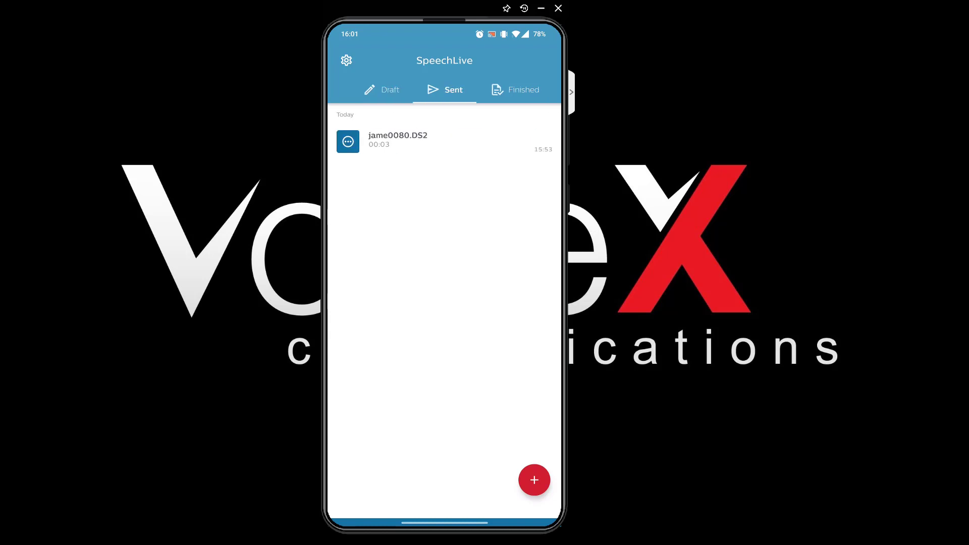
click(382, 90)
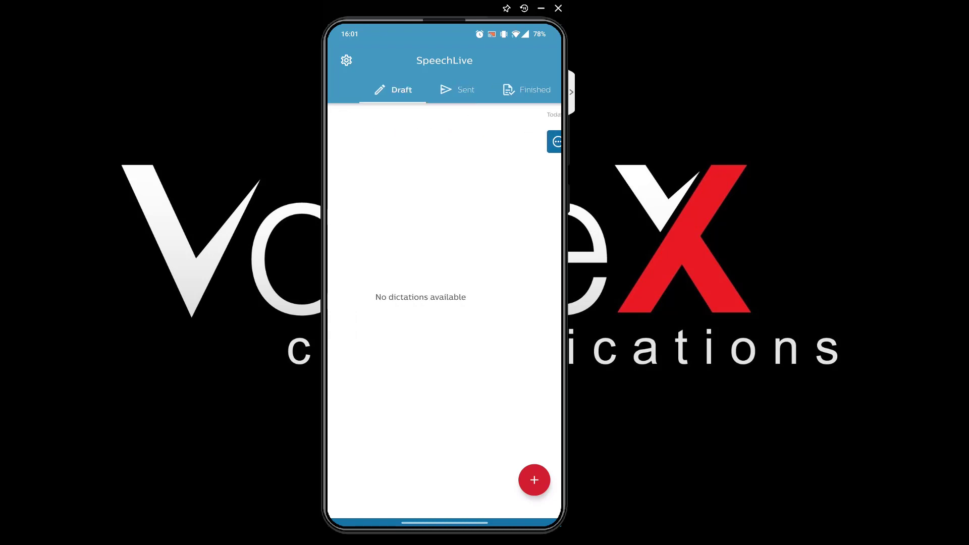
click(534, 480)
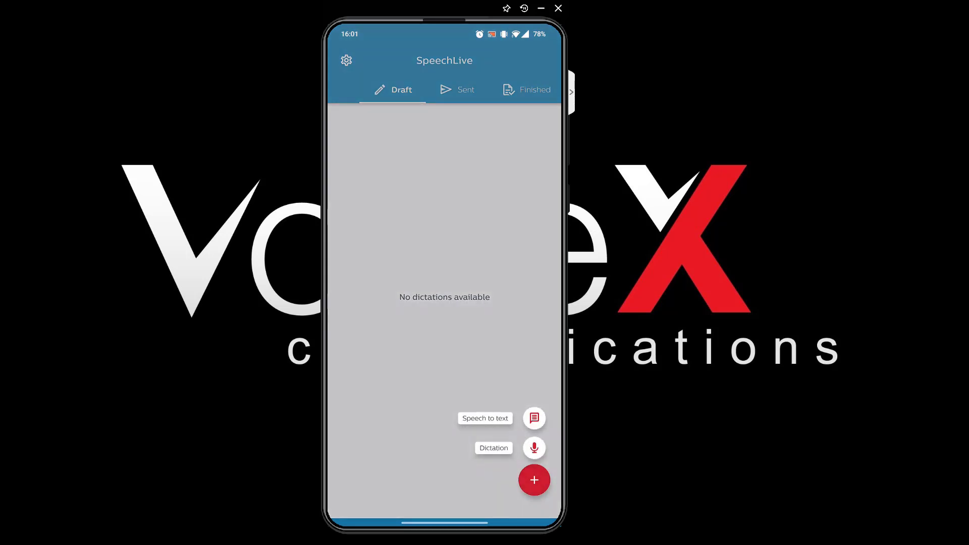
click(534, 447)
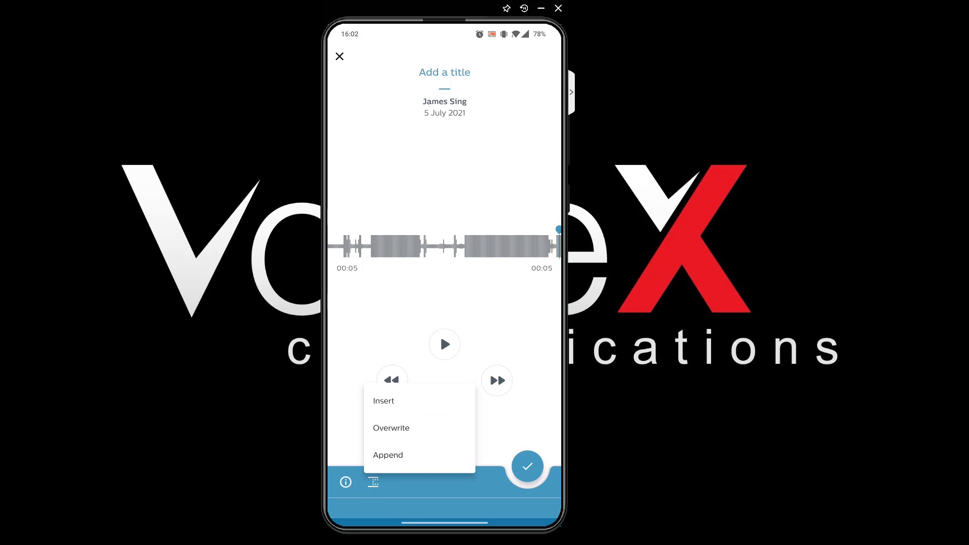
Step: Record james1.wav in overwrite mode, pause it, and send the finished dictation
click(443, 419)
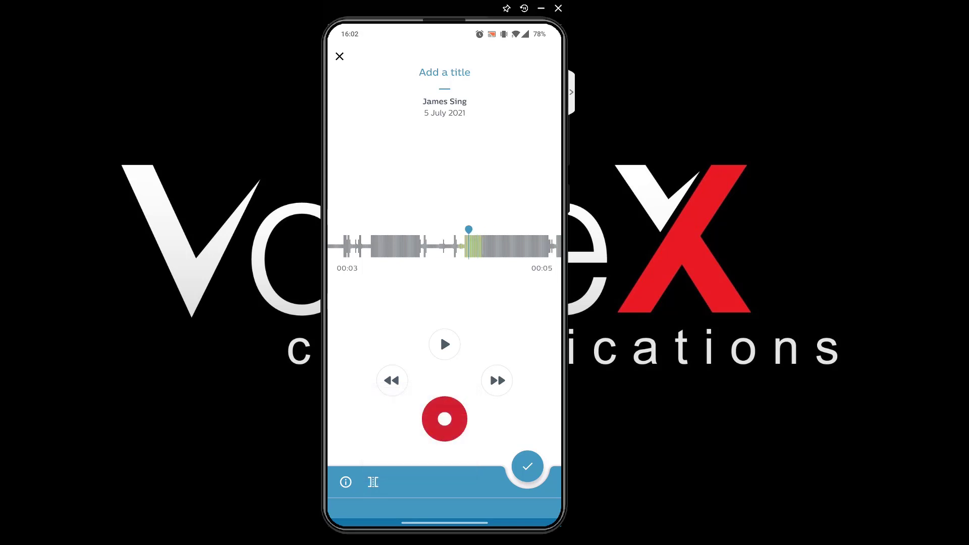
click(444, 419)
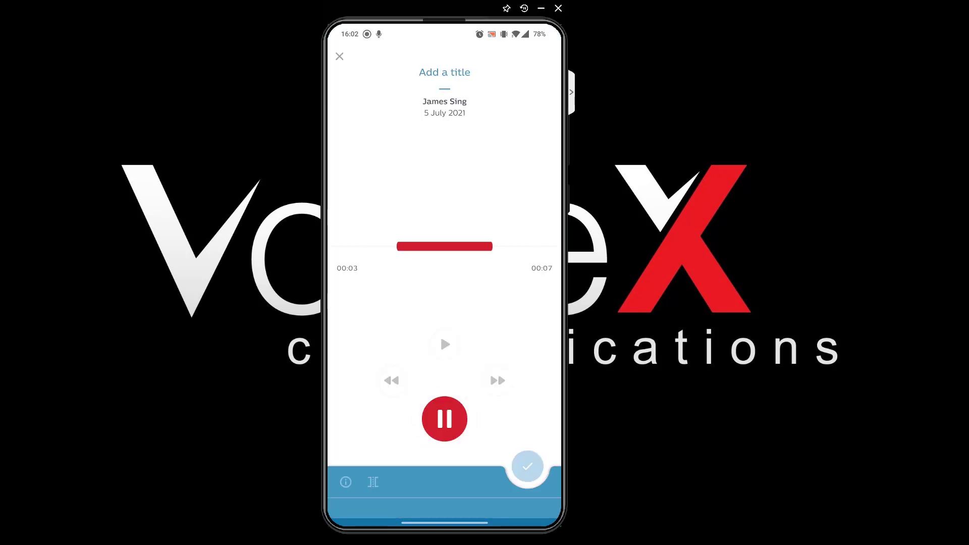
click(444, 418)
click(527, 466)
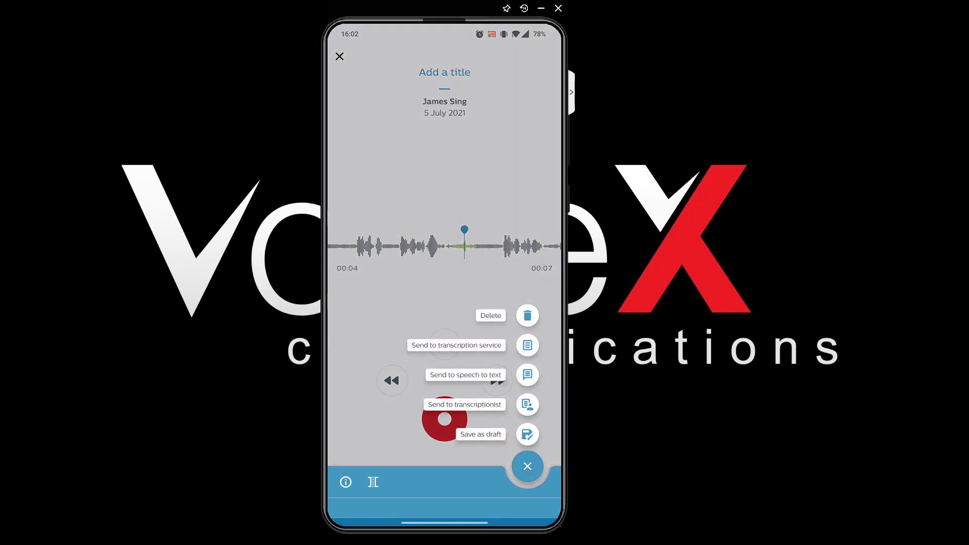
click(527, 374)
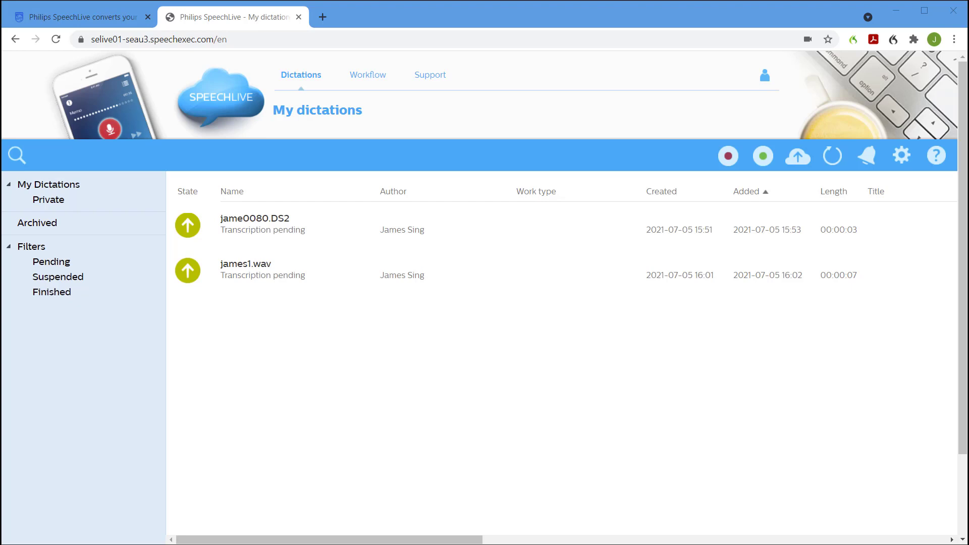
Step: Record the 3-second browser dictation james_0003.wav and submit it
click(729, 156)
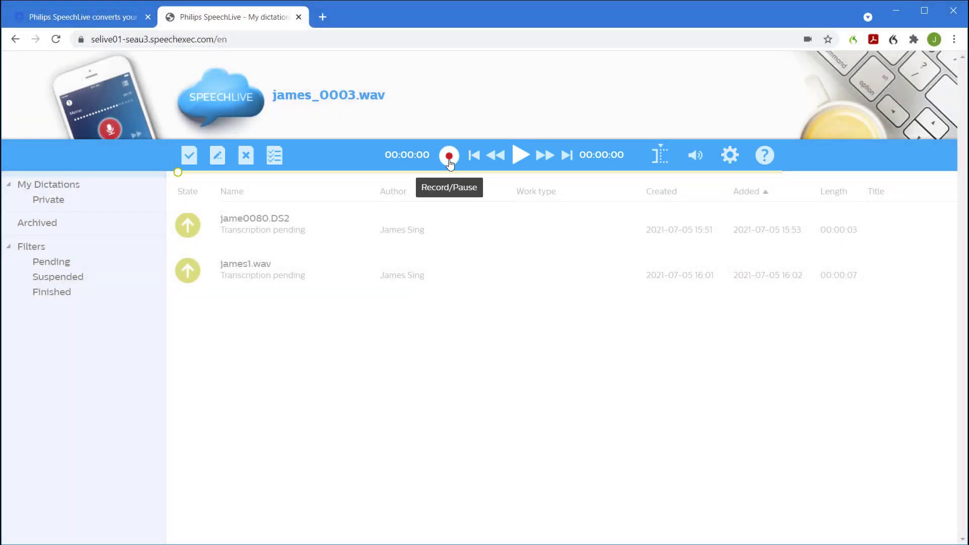
click(450, 156)
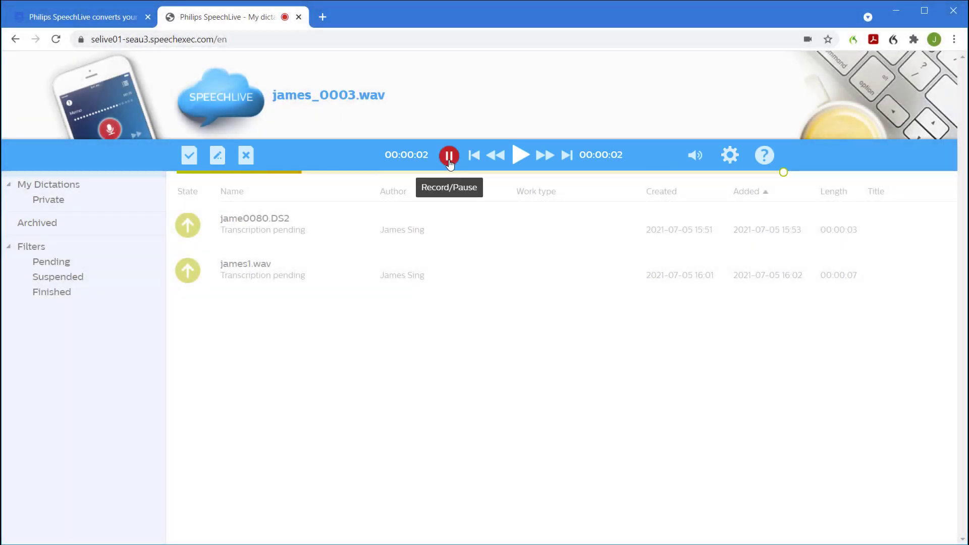
click(449, 156)
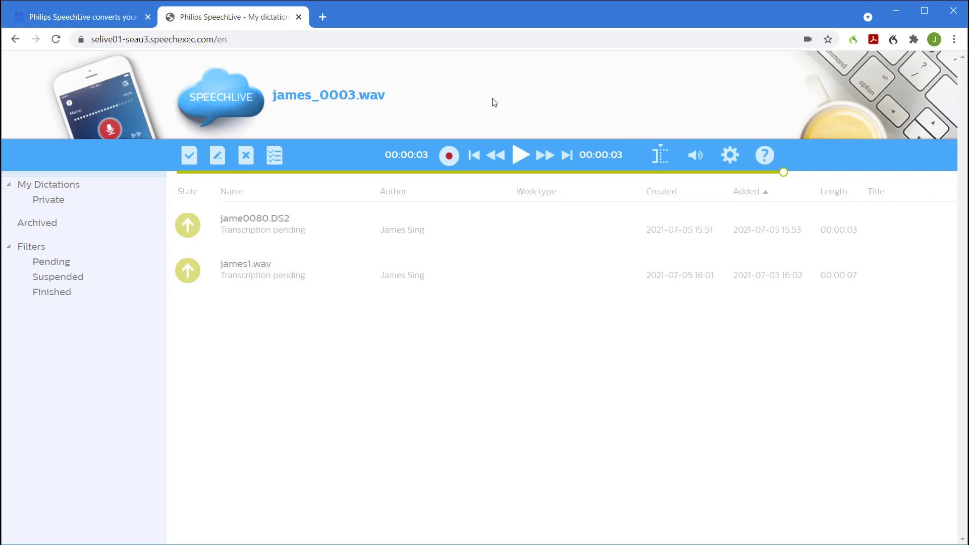
click(189, 164)
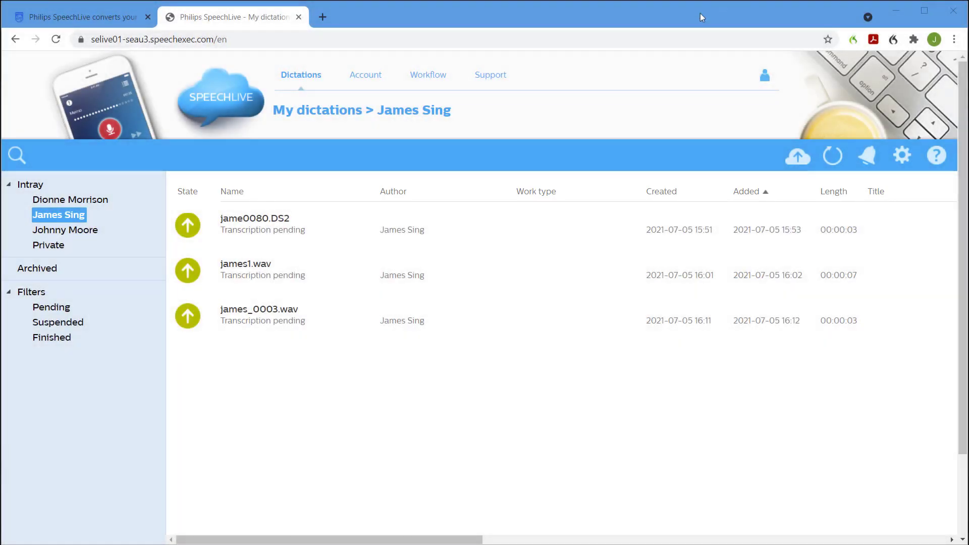
Step: Load james1.wav in the player and play it to 00:00:02 before pausing
mouse_move(195, 270)
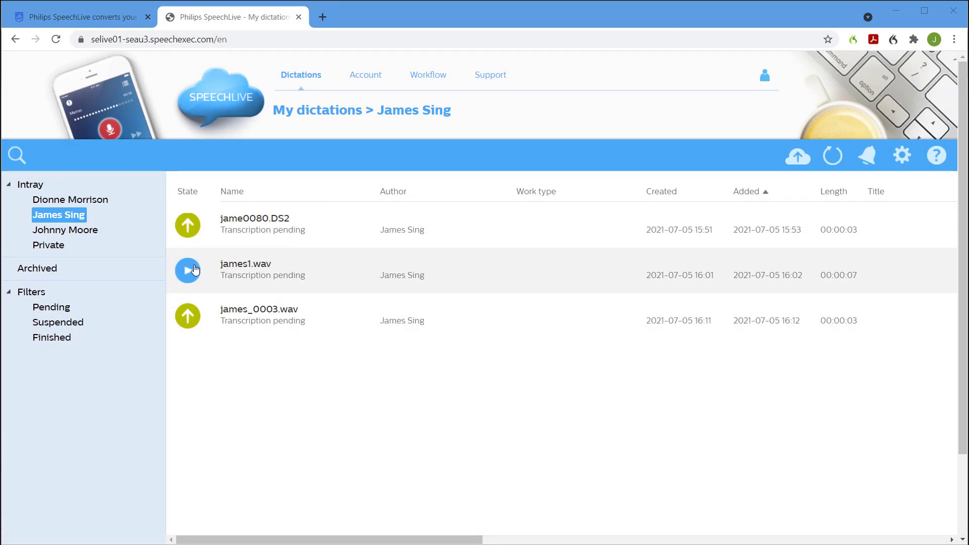
click(195, 270)
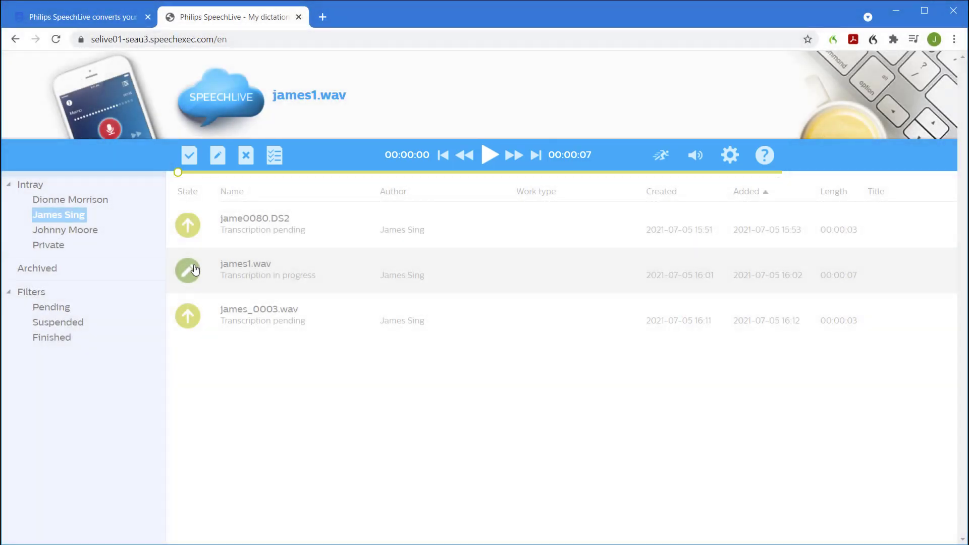
click(488, 156)
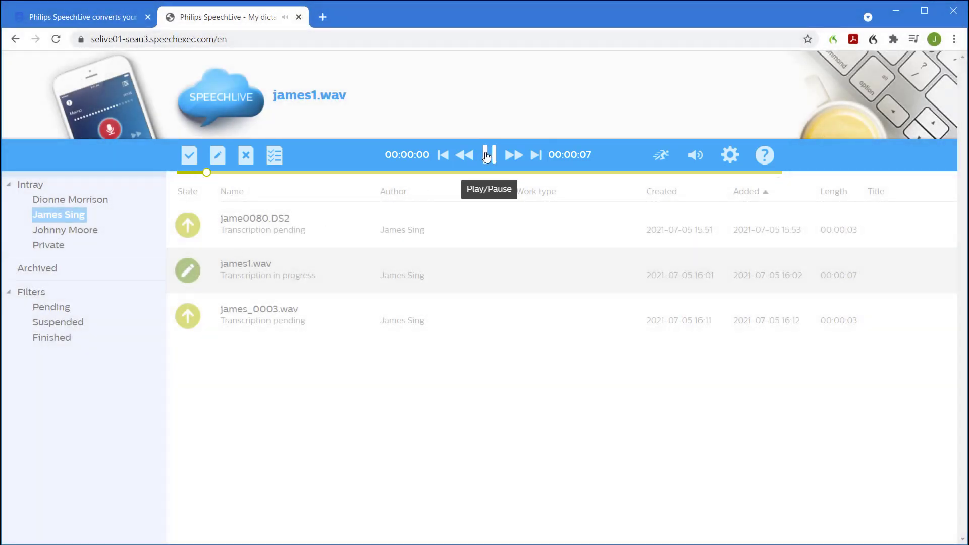
click(488, 156)
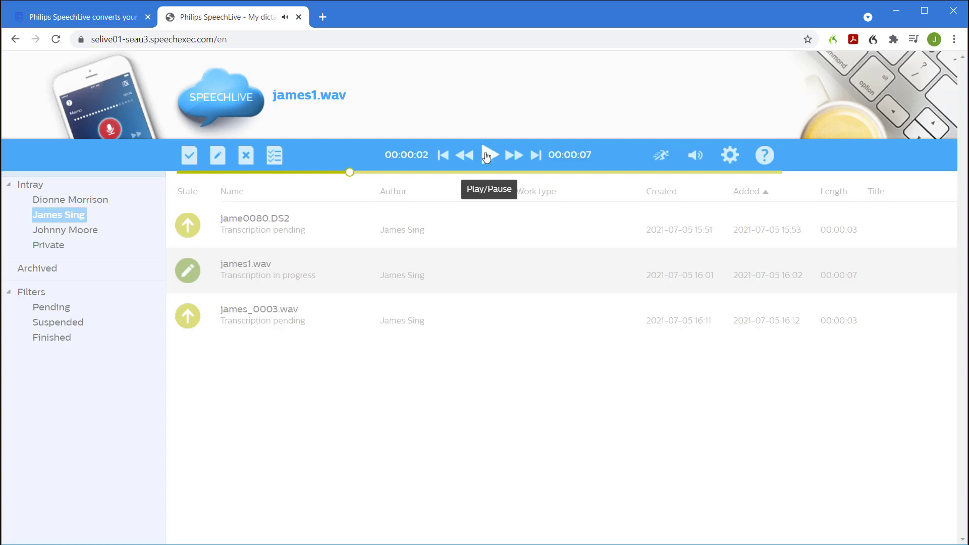
Step: Finish the james1.wav transcription without attaching a document
click(189, 156)
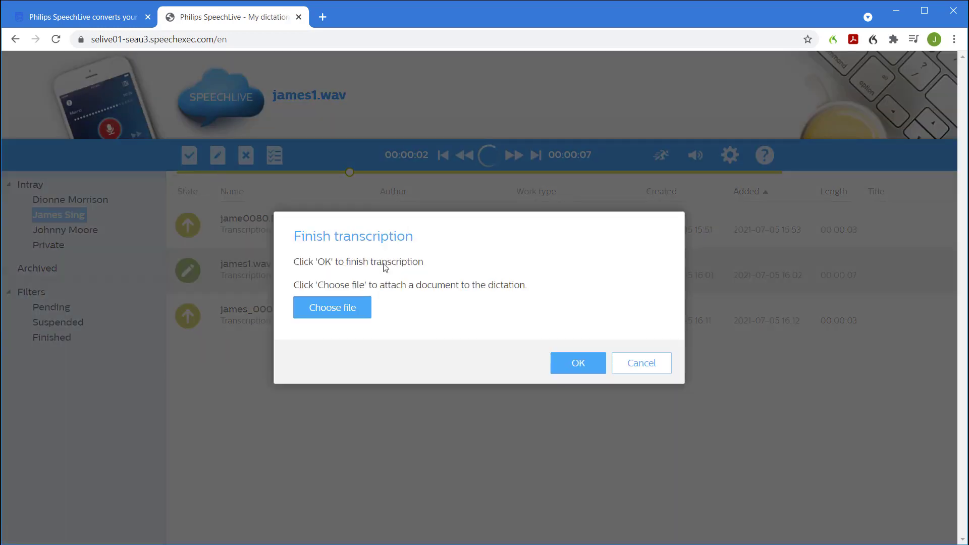
click(576, 364)
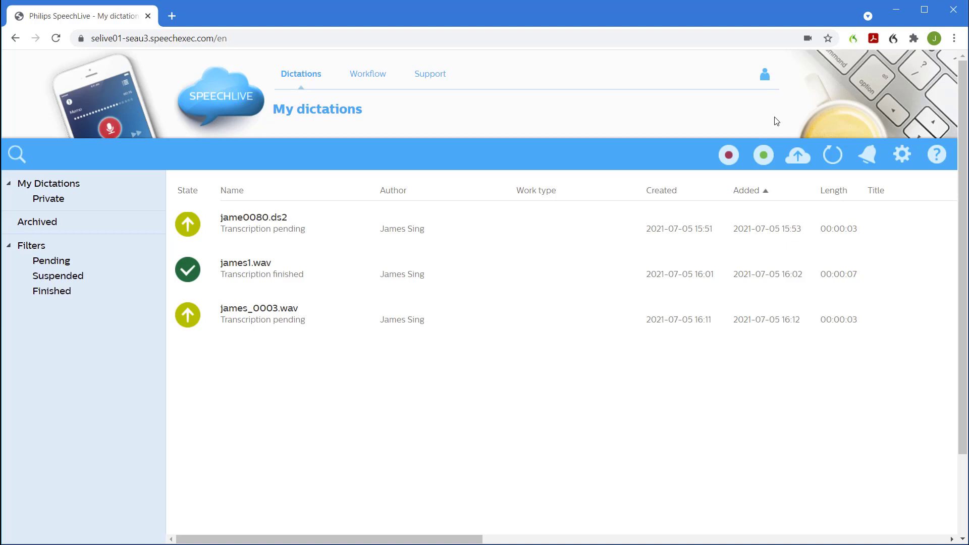
Step: Open a new speech-to-text dictation, james0002.wav, with an English (GB) text area
click(764, 155)
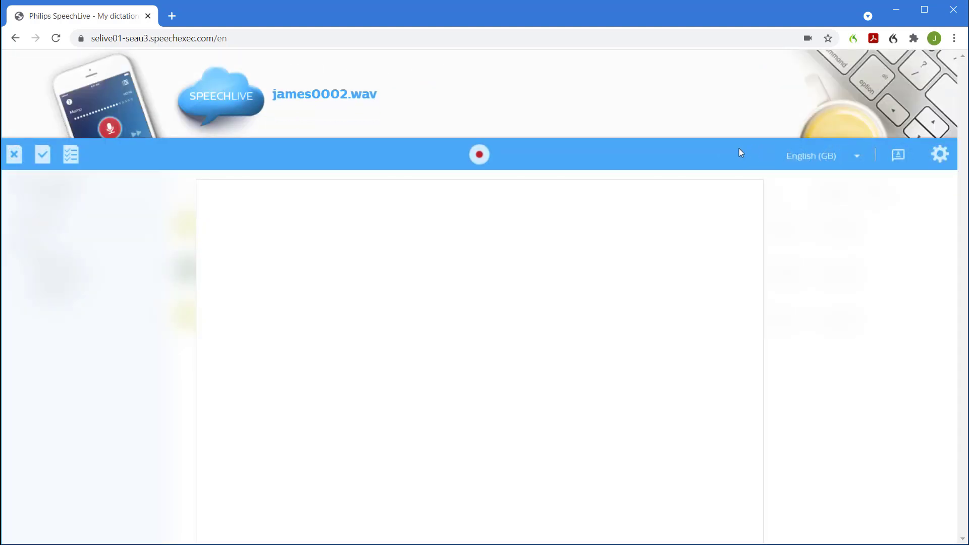
Step: Dictate text about the online recorder into james0002.wav, then stop recording
click(478, 157)
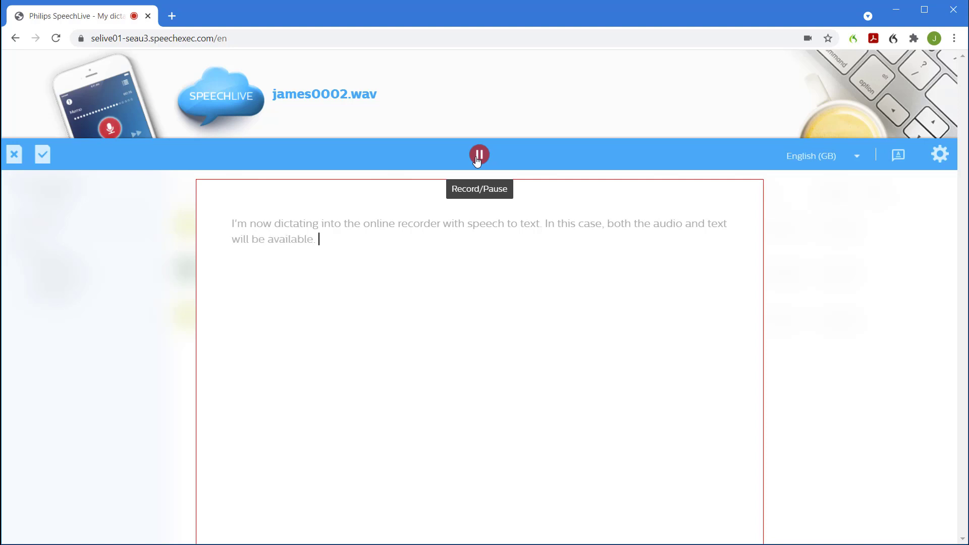
click(477, 160)
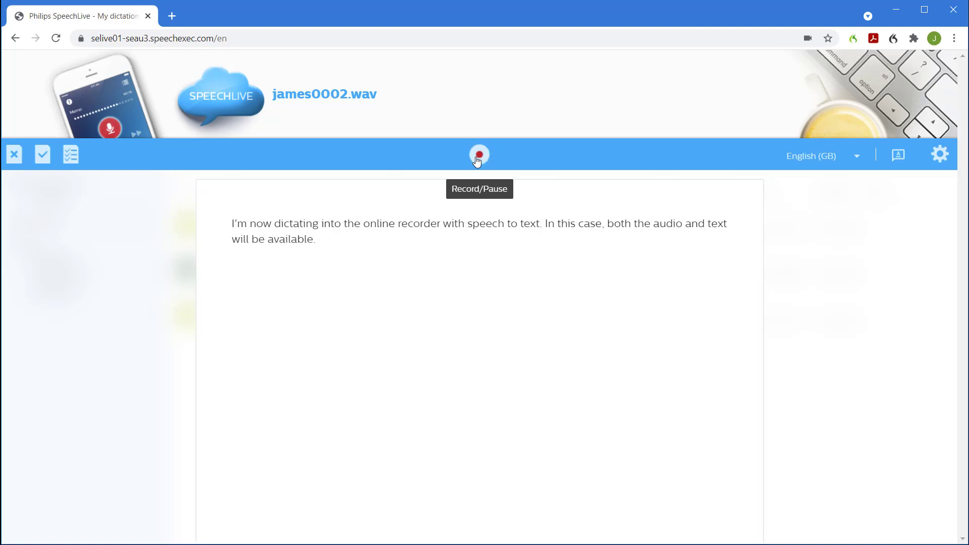
Step: Finish james0002.wav so it lists as a 12-second finished transcription with attachment
click(42, 165)
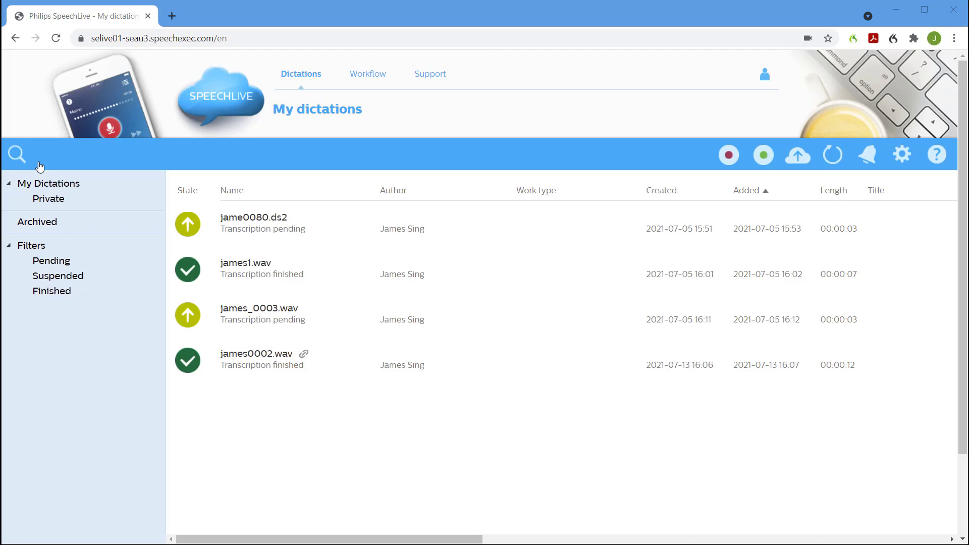
Step: Send james_0003.wav to speech to text in English (AU)
click(266, 321)
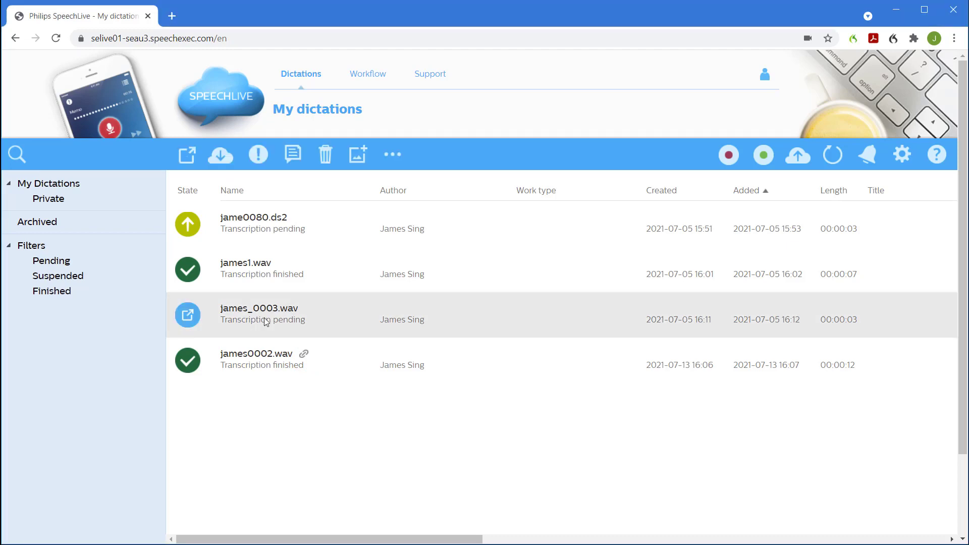
click(293, 156)
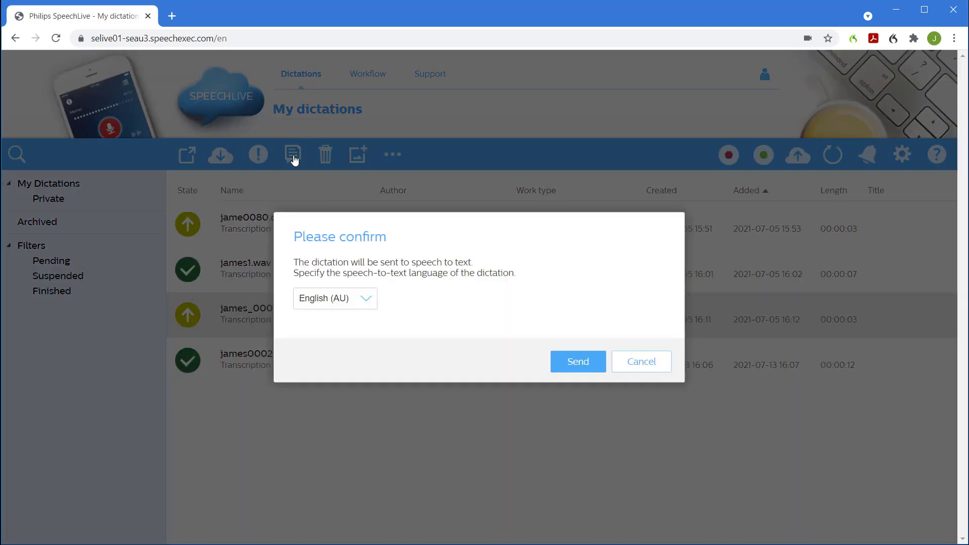
click(577, 361)
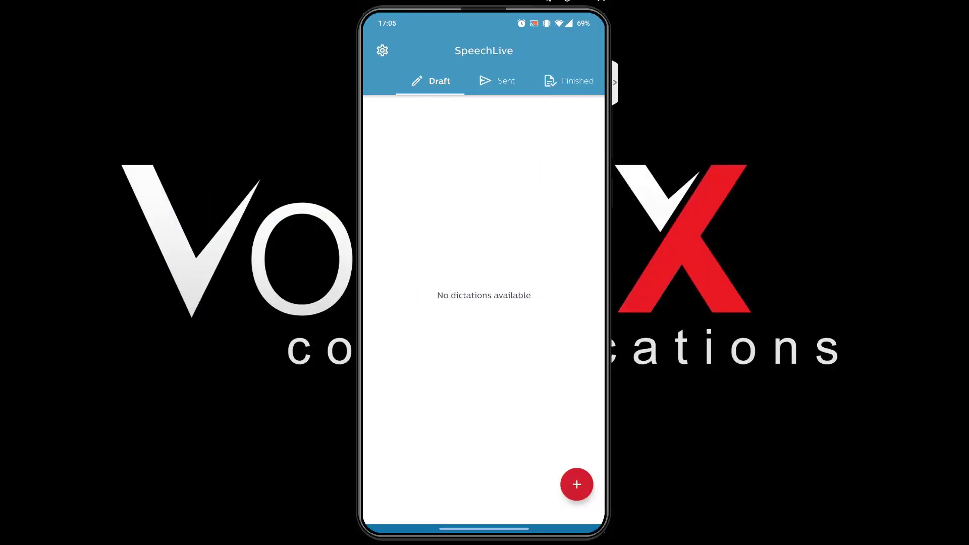
Step: Dictate a mobile speech-to-text note about the app, copy its text, and save it
click(577, 484)
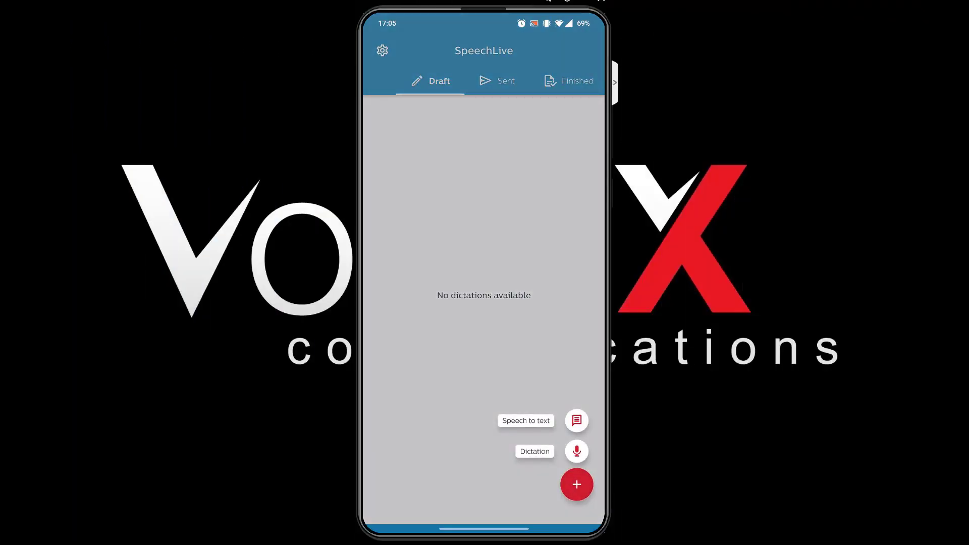
click(576, 420)
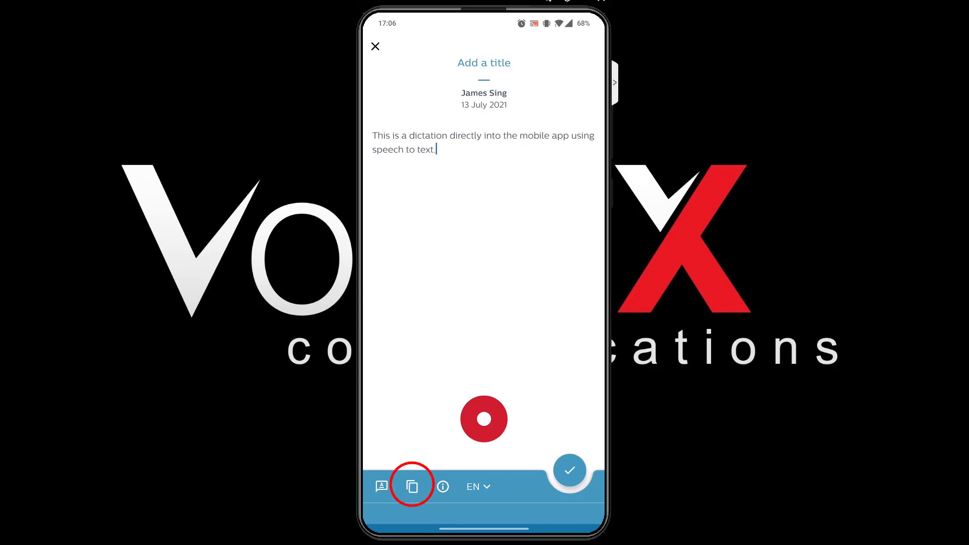
click(411, 486)
click(570, 470)
click(566, 435)
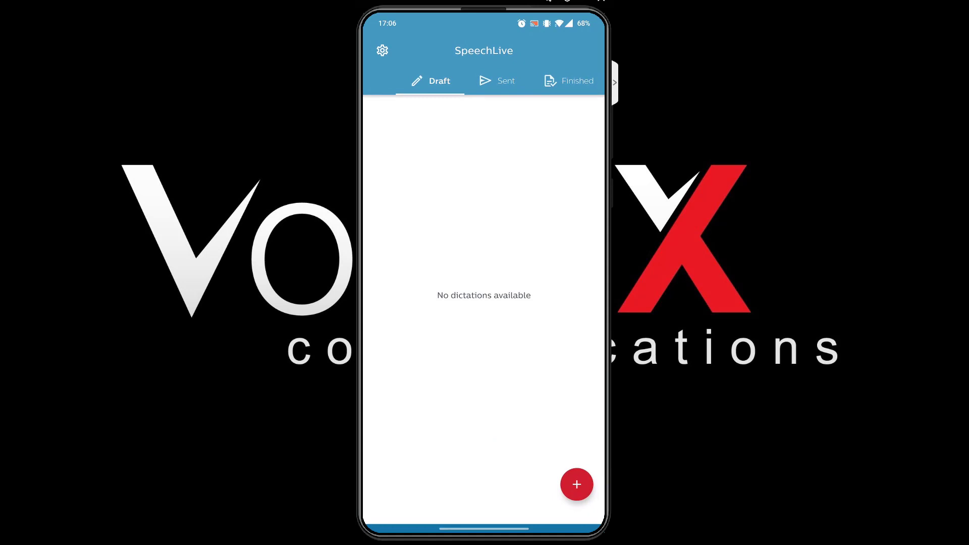
Step: Show the Finished list, where the new 6-second james3.wav appears with its text attachment
click(569, 81)
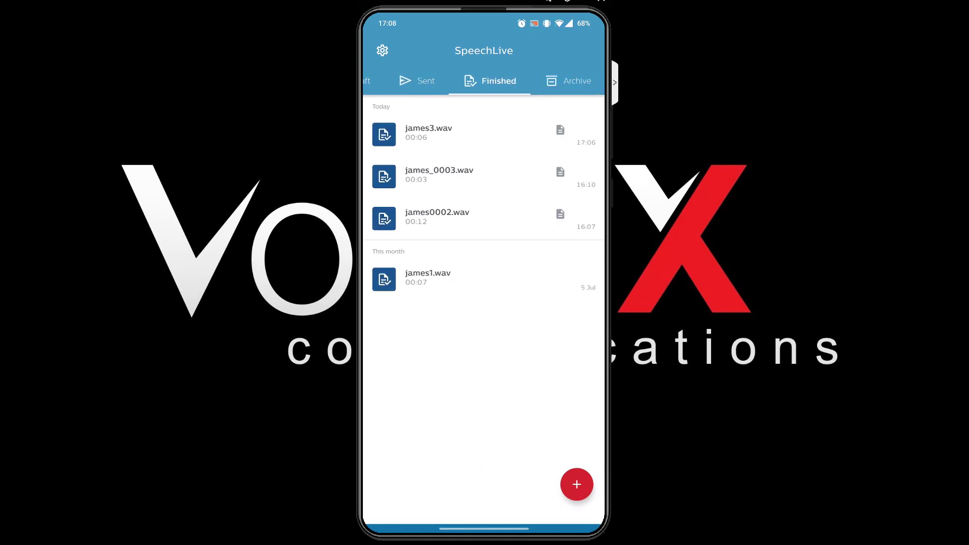